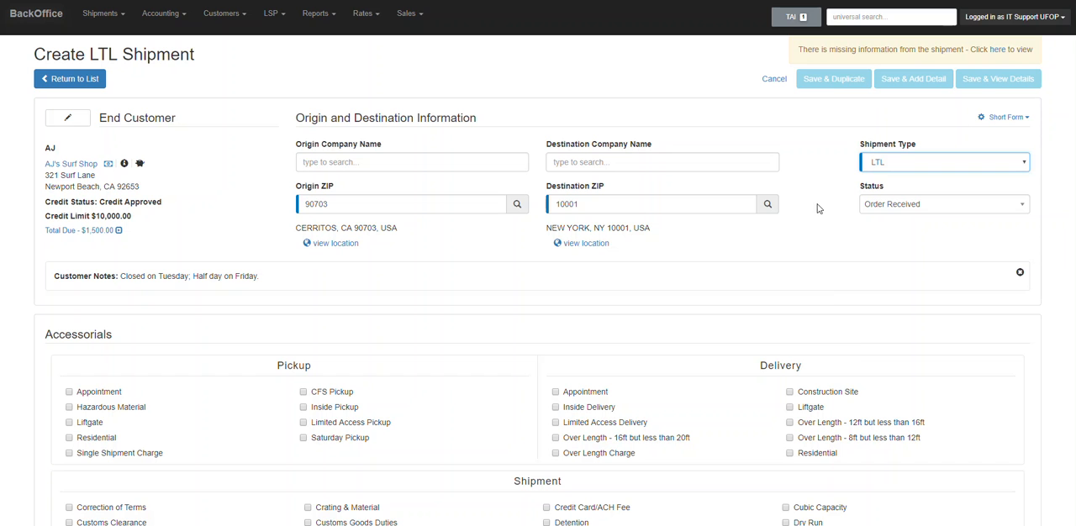
Set the new LTL shipment's status to Request for Quote.
{"action": "left_click", "coordinate": [898, 205]}
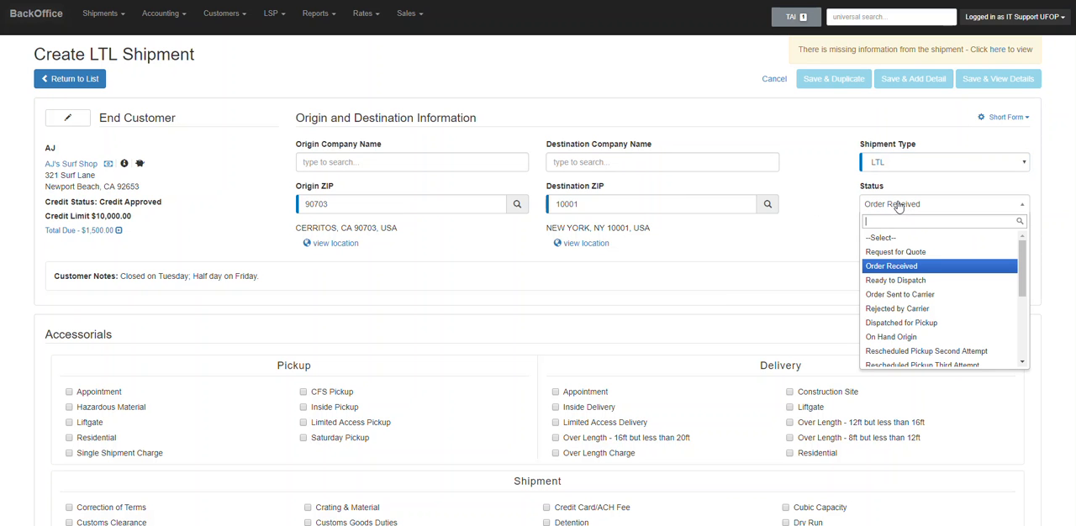
{"action": "left_click", "coordinate": [893, 252]}
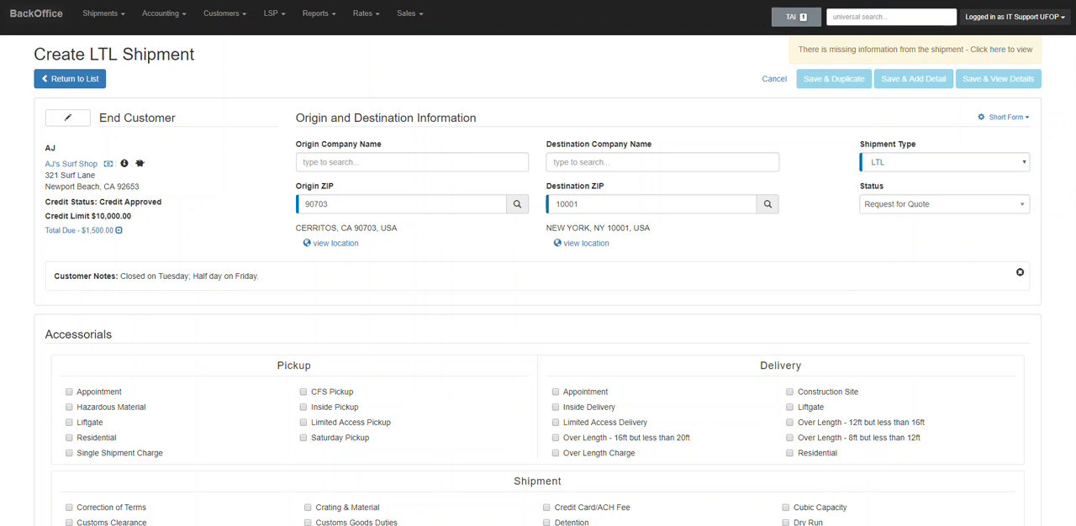
Fill in the first item to ship with 1 handling unit, 25 pieces, a total weight of 300 and the catalog product Wetsuit.
{"action": "scroll", "coordinate": [538, 275], "scroll_direction": "down", "scroll_amount": 3}
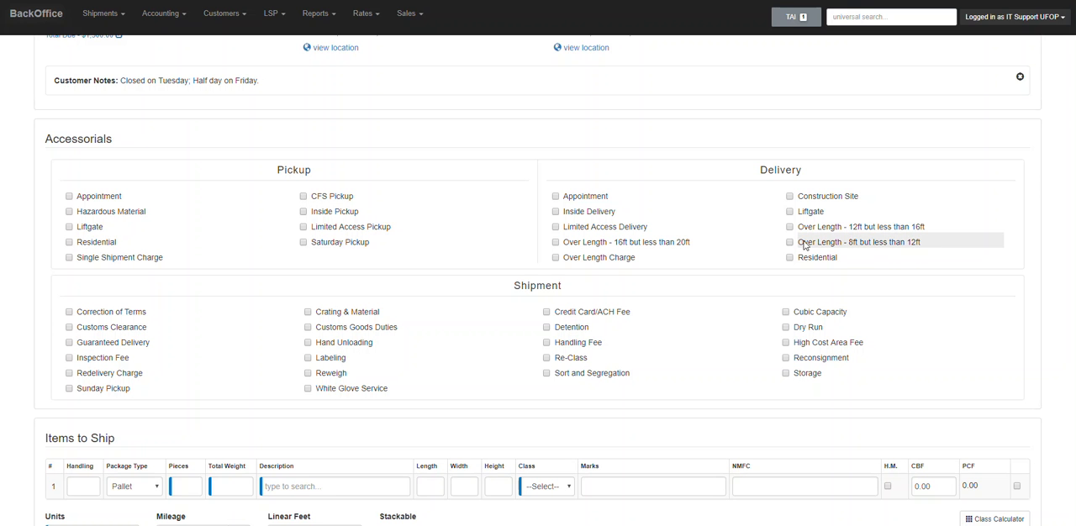
{"action": "scroll", "coordinate": [1072, 292], "scroll_direction": "down", "scroll_amount": 3}
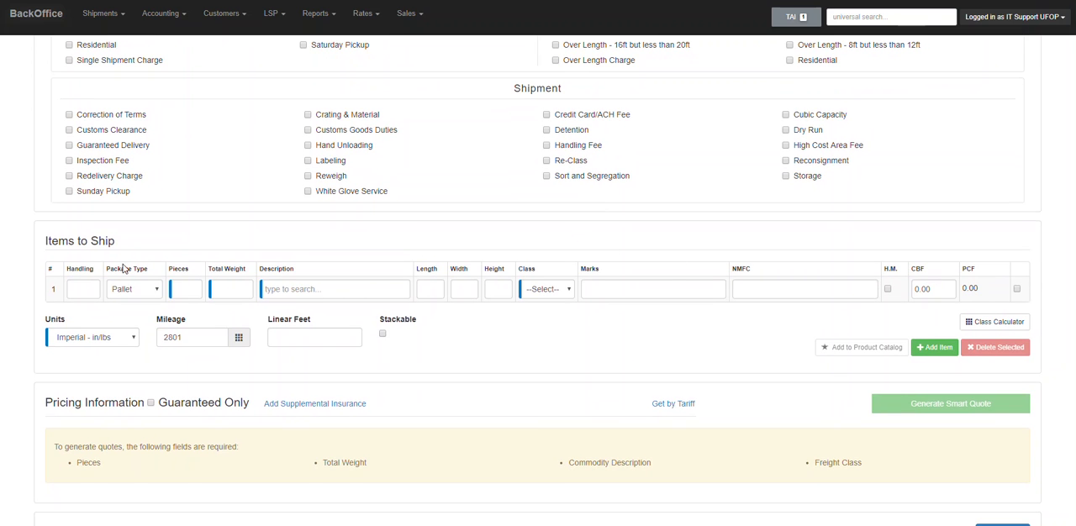
{"action": "left_click", "coordinate": [81, 290]}
{"action": "type", "text": "1"}
{"action": "key", "text": "Tab"}
{"action": "key", "text": "Tab"}
{"action": "type", "text": "2"}
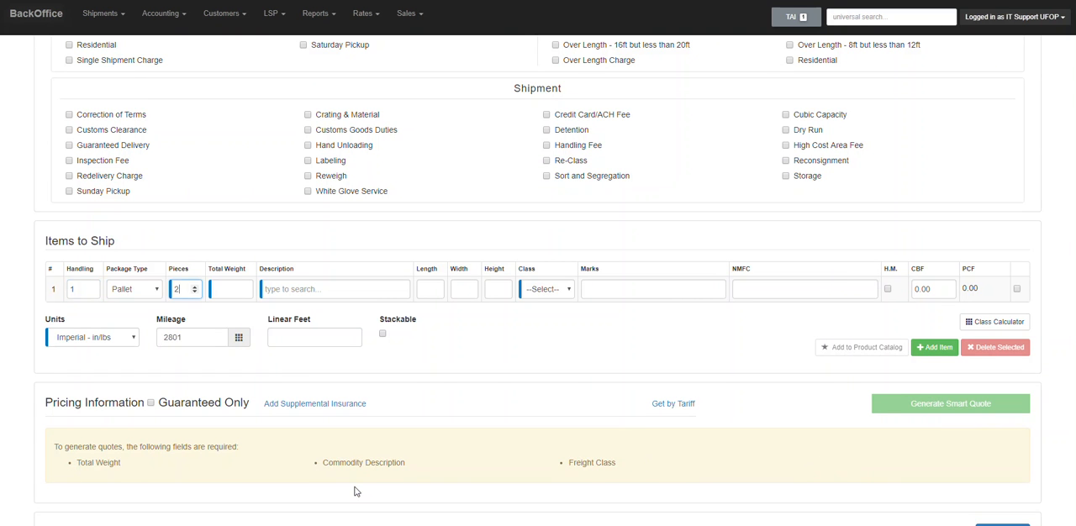
{"action": "key", "text": "Tab"}
{"action": "type", "text": "300"}
{"action": "key", "text": "Tab"}
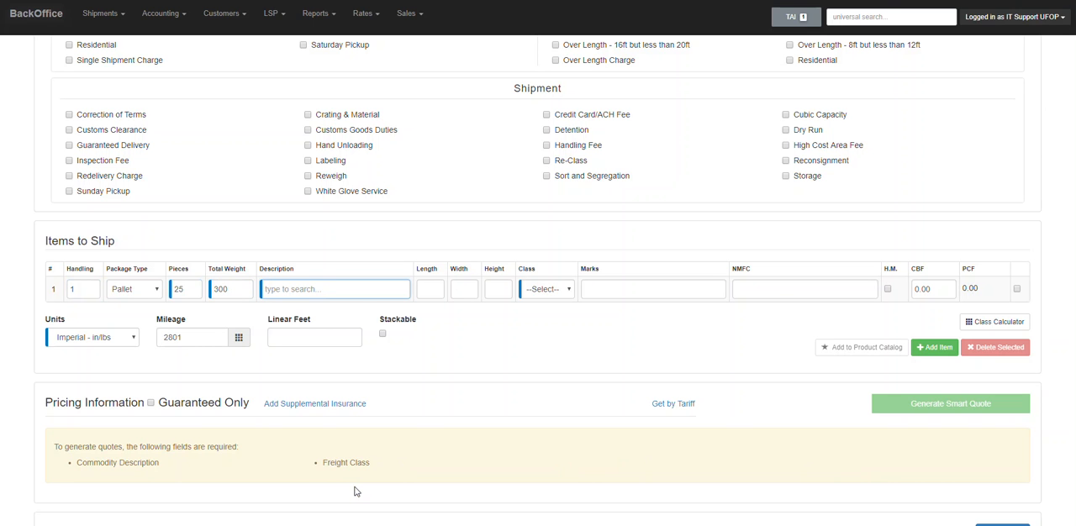
{"action": "type", "text": "s"}
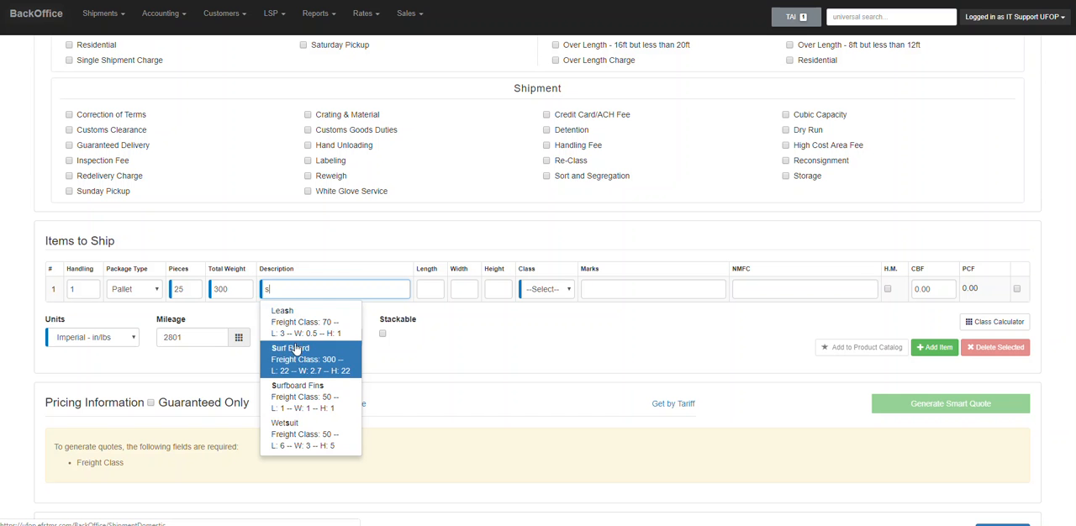
{"action": "left_click", "coordinate": [296, 434]}
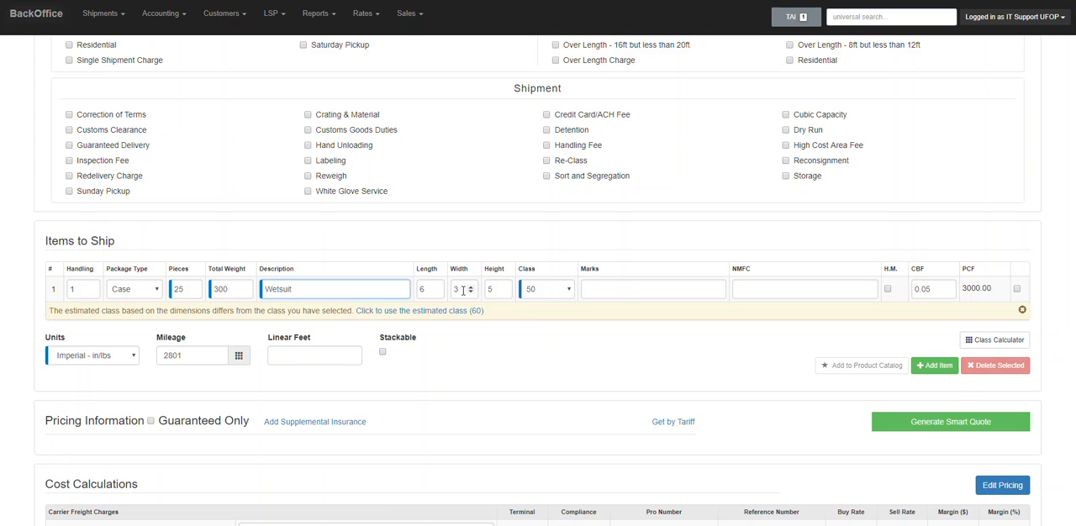
Set the Wetsuit item's length, width and height to 48 each and apply the estimated freight class.
{"action": "double_click", "coordinate": [428, 288]}
{"action": "type", "text": "48"}
{"action": "key", "text": "Tab"}
{"action": "type", "text": "48"}
{"action": "key", "text": "Tab"}
{"action": "type", "text": "48"}
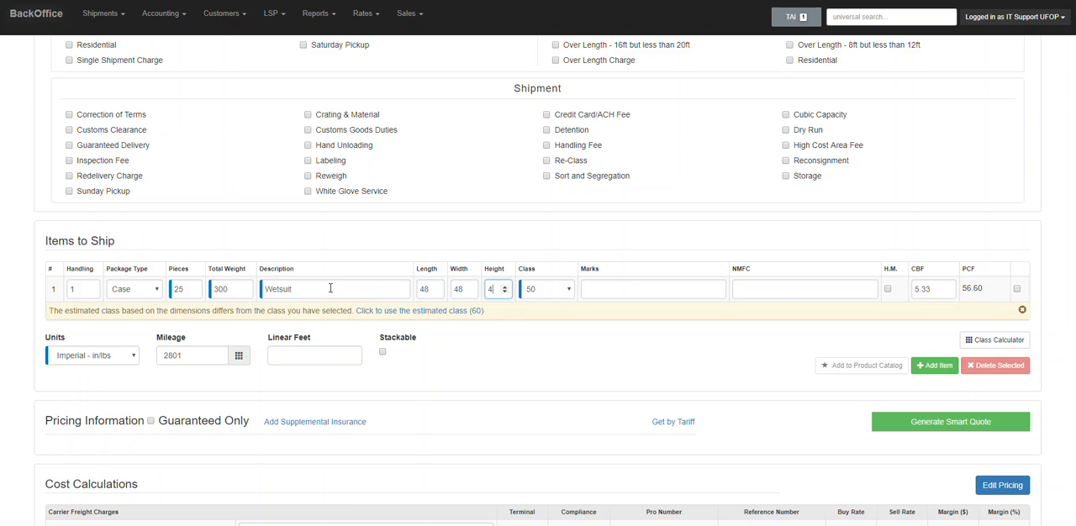
{"action": "left_click", "coordinate": [479, 313]}
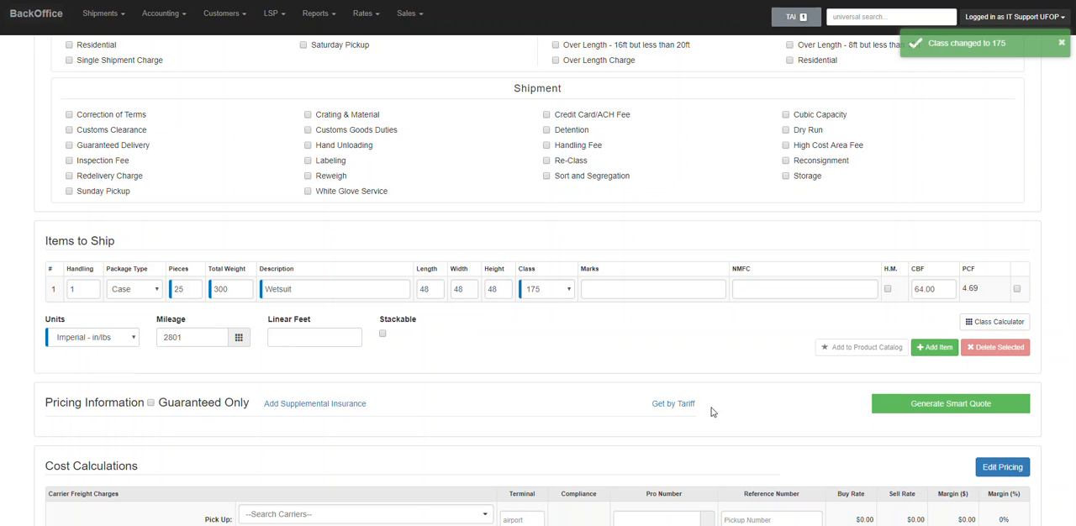
Generate a smart quote for the shipment.
{"action": "scroll", "coordinate": [756, 316], "scroll_direction": "down", "scroll_amount": 2}
{"action": "left_click", "coordinate": [954, 289]}
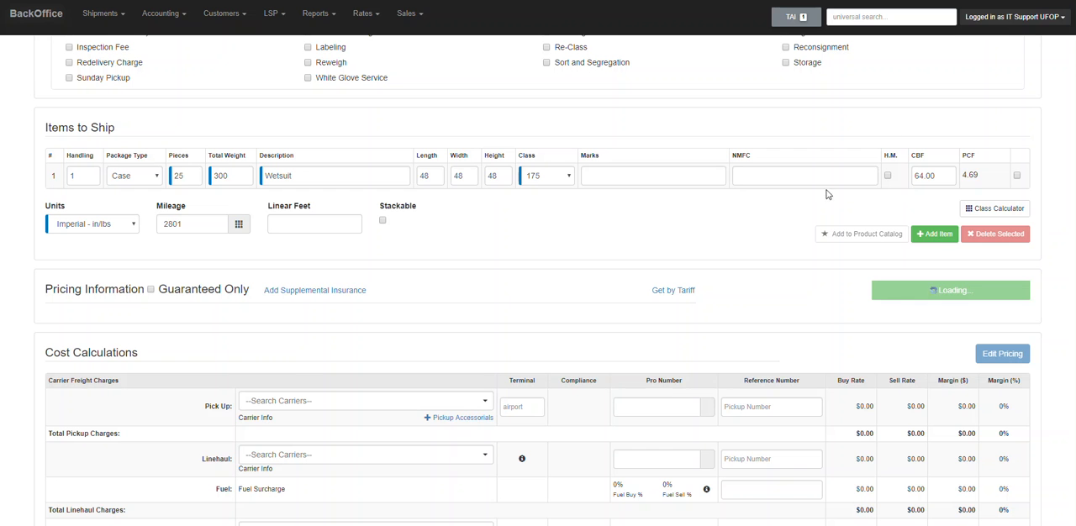
View the terminal information for the FedEx Priority rate and close it.
{"action": "scroll", "coordinate": [856, 170], "scroll_direction": "down", "scroll_amount": 2}
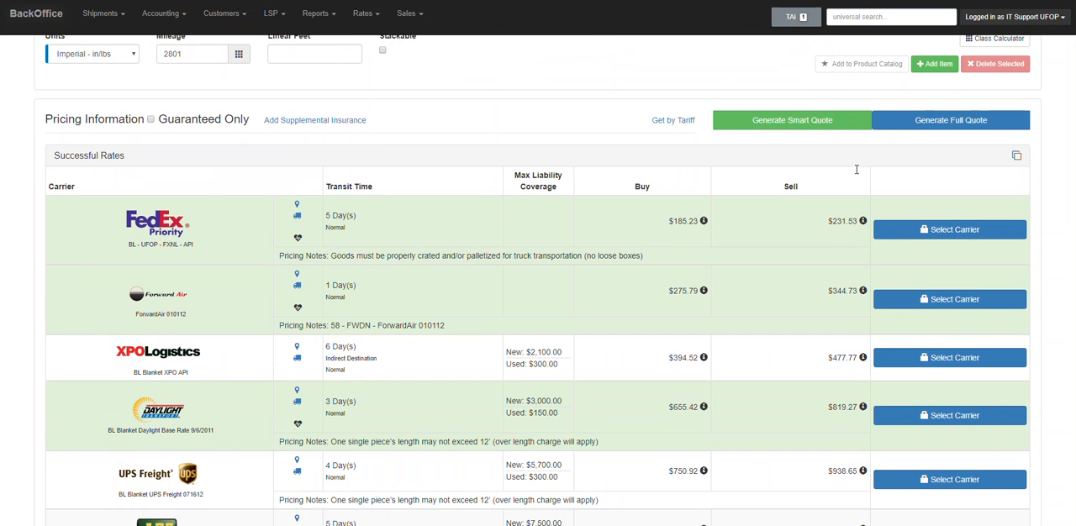
{"action": "scroll", "coordinate": [844, 171], "scroll_direction": "down", "scroll_amount": 1}
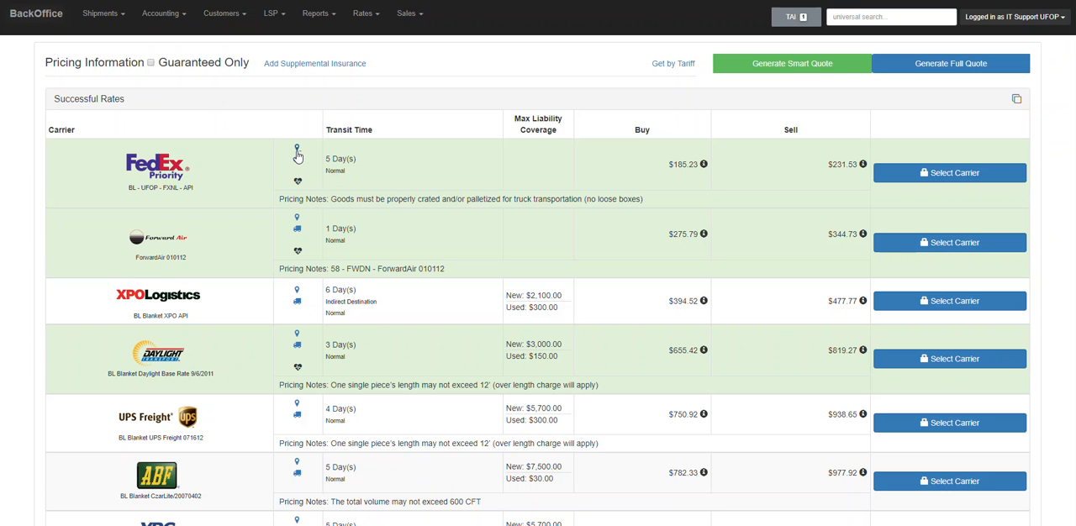
{"action": "left_click", "coordinate": [297, 150]}
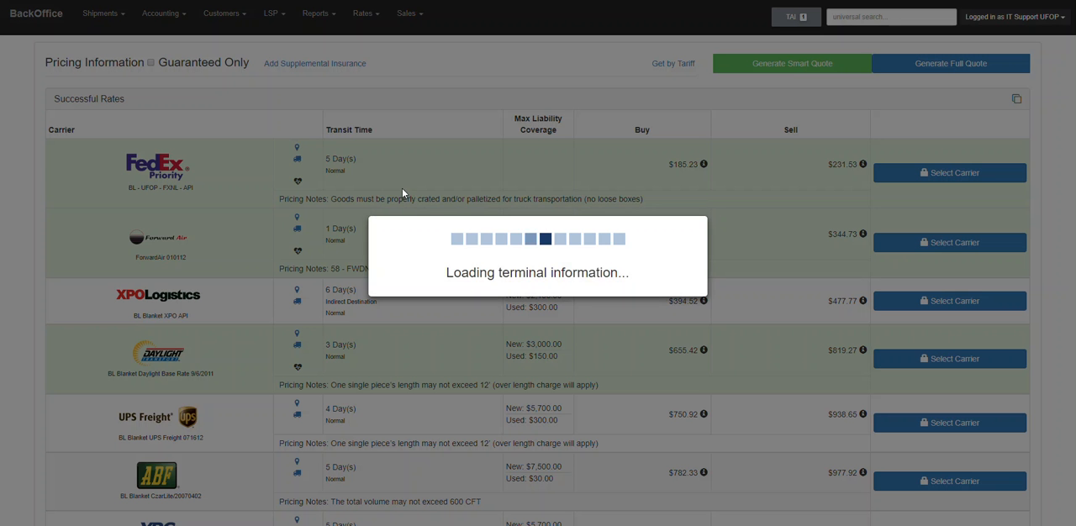
{"action": "left_click", "coordinate": [765, 158]}
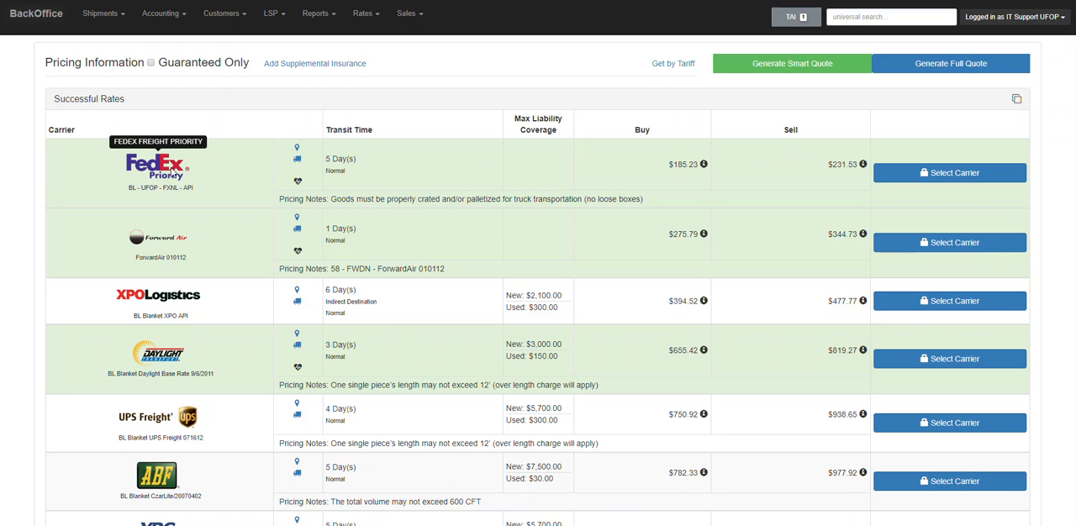
Select FedEx Priority as the carrier and save the shipment so that its details page opens.
{"action": "left_click", "coordinate": [965, 178]}
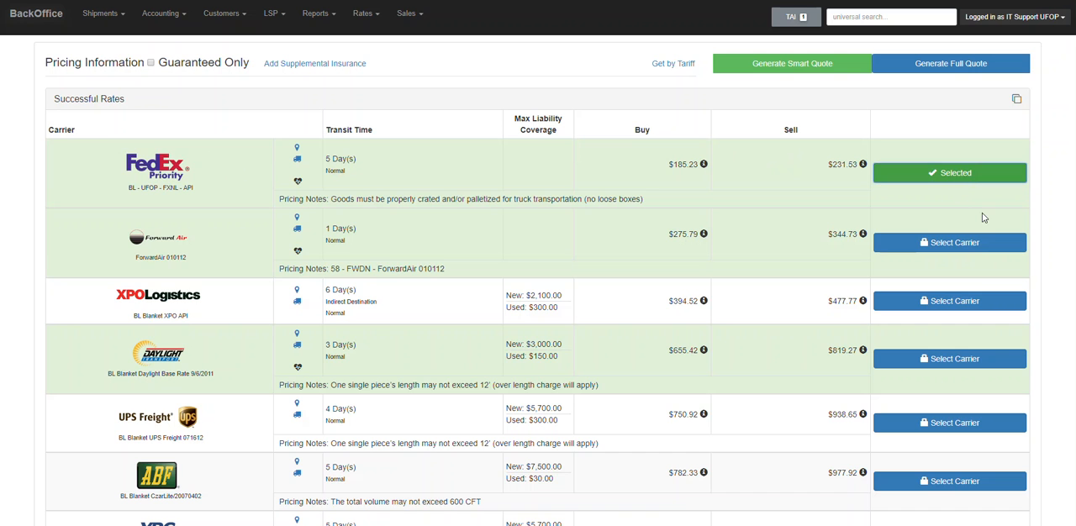
{"action": "scroll", "coordinate": [969, 212], "scroll_direction": "down", "scroll_amount": 8}
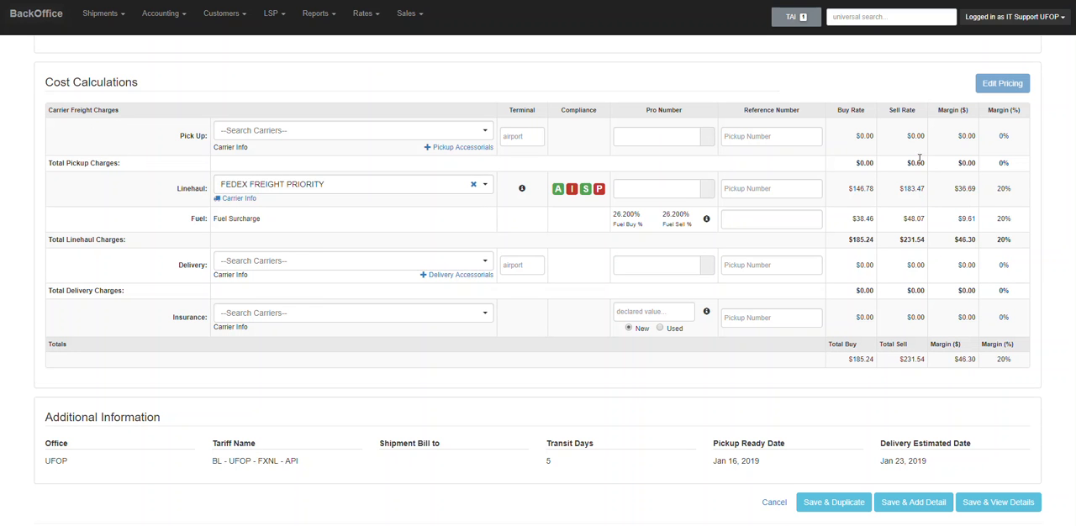
{"action": "scroll", "coordinate": [867, 202], "scroll_direction": "down", "scroll_amount": 1}
{"action": "left_click", "coordinate": [988, 476]}
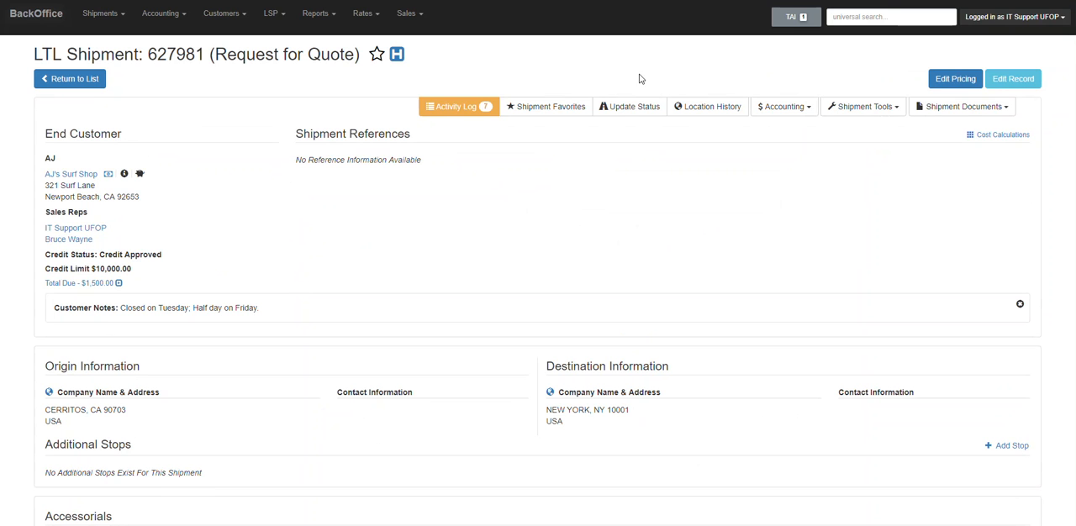
From the shipment's quote sheet, prepare an email to the IT Support UFOP contact with the Rate Quote Sheet, and return to the shipment.
{"action": "left_click", "coordinate": [972, 119]}
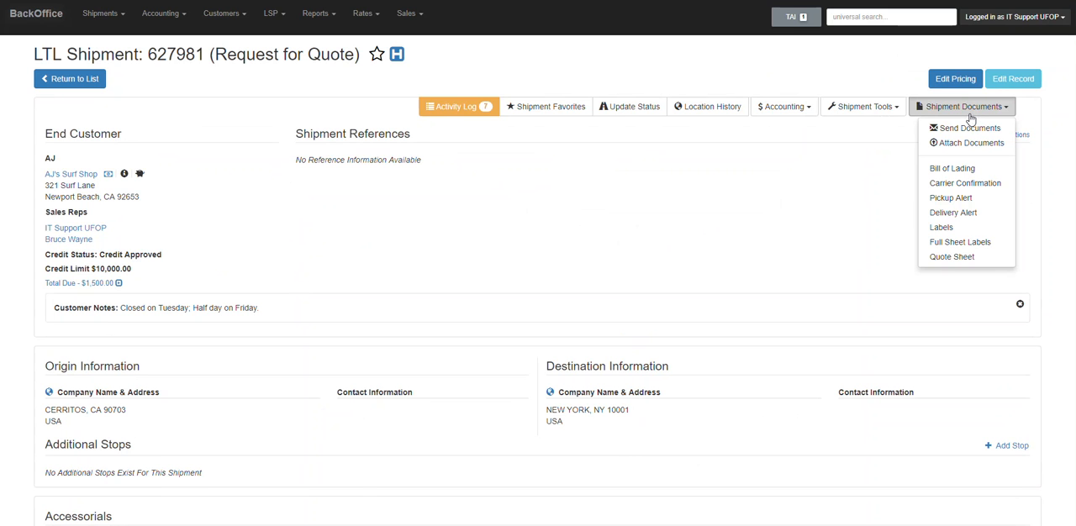
{"action": "left_click", "coordinate": [946, 256]}
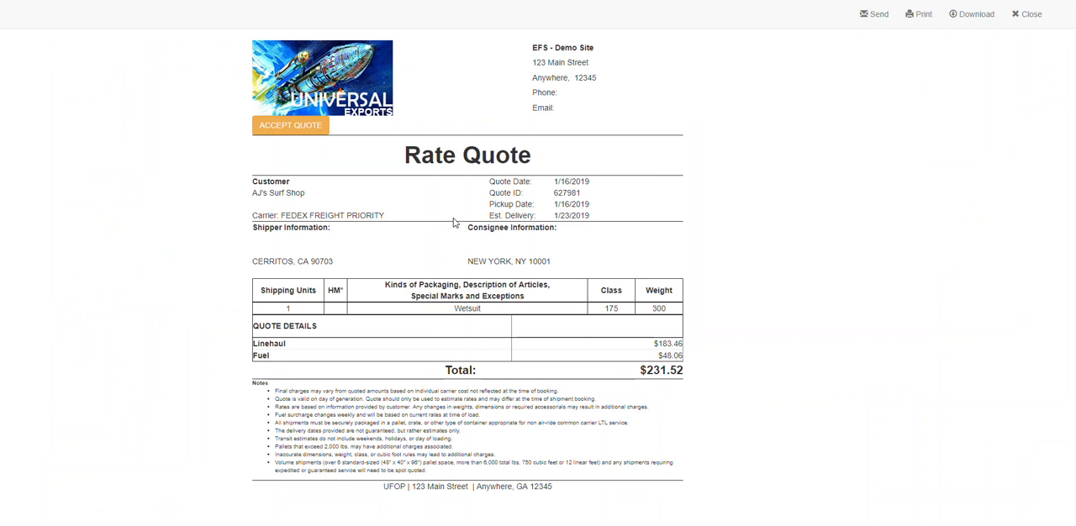
{"action": "left_click", "coordinate": [875, 15]}
{"action": "left_click", "coordinate": [530, 99]}
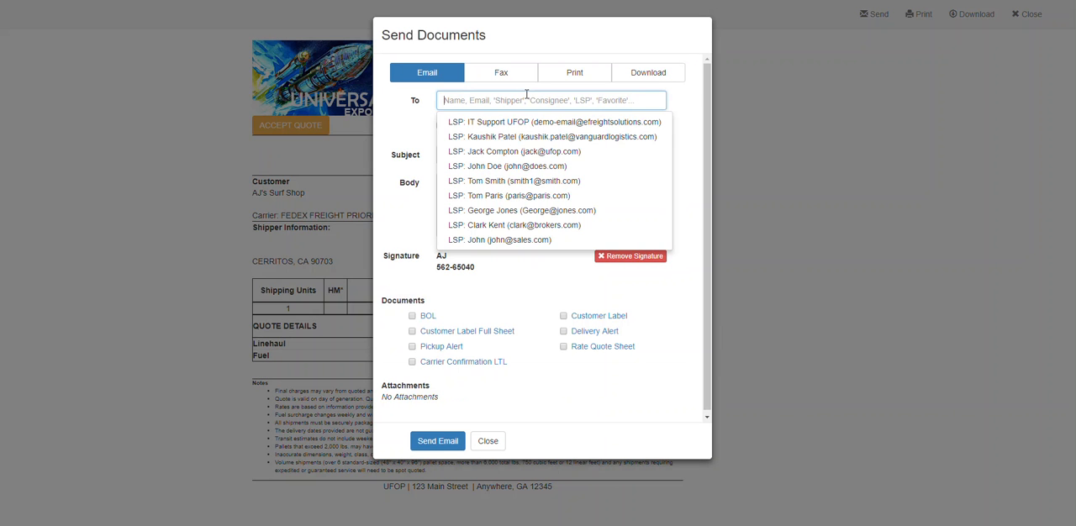
{"action": "left_click", "coordinate": [504, 123]}
{"action": "left_click", "coordinate": [493, 221]}
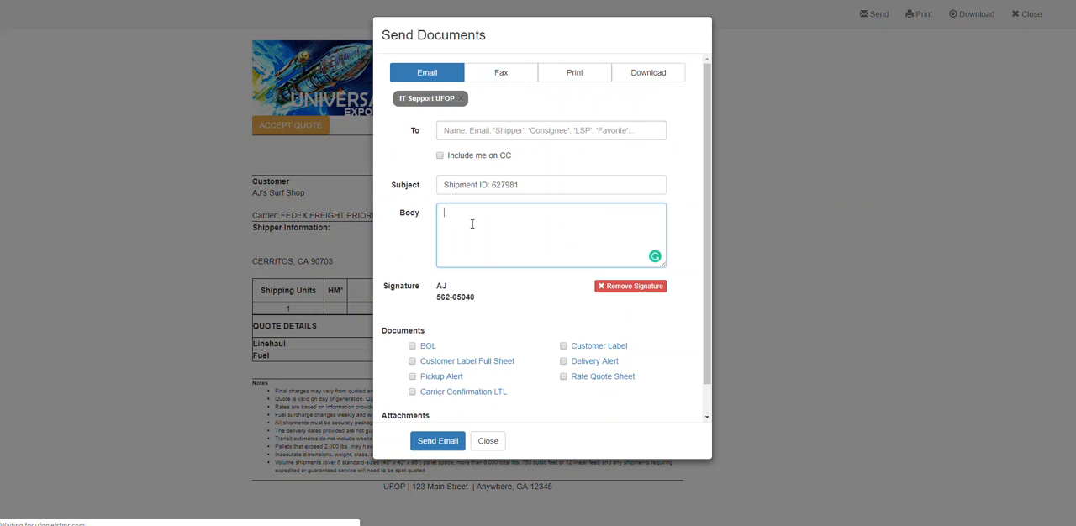
{"action": "left_click", "coordinate": [563, 378]}
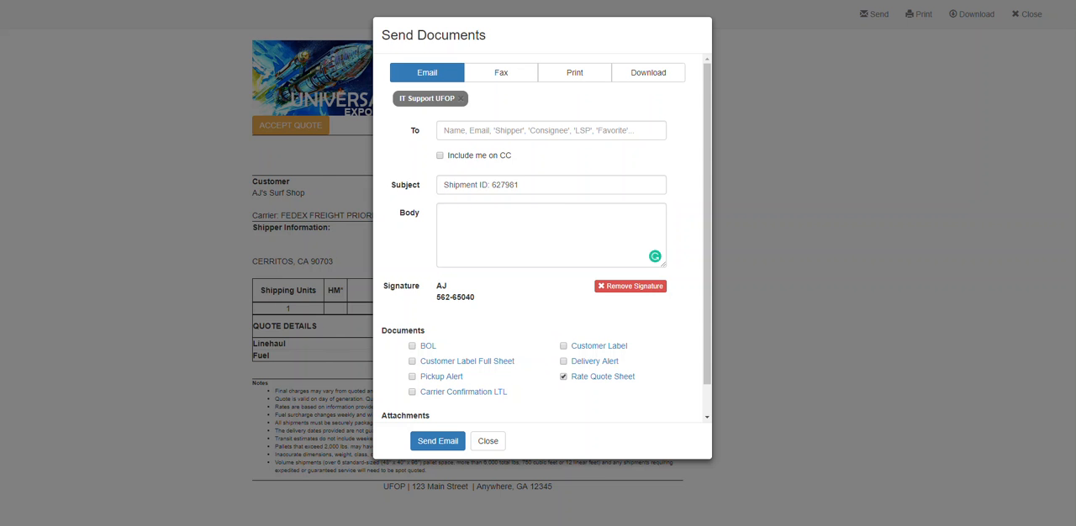
{"action": "left_click", "coordinate": [255, 1]}
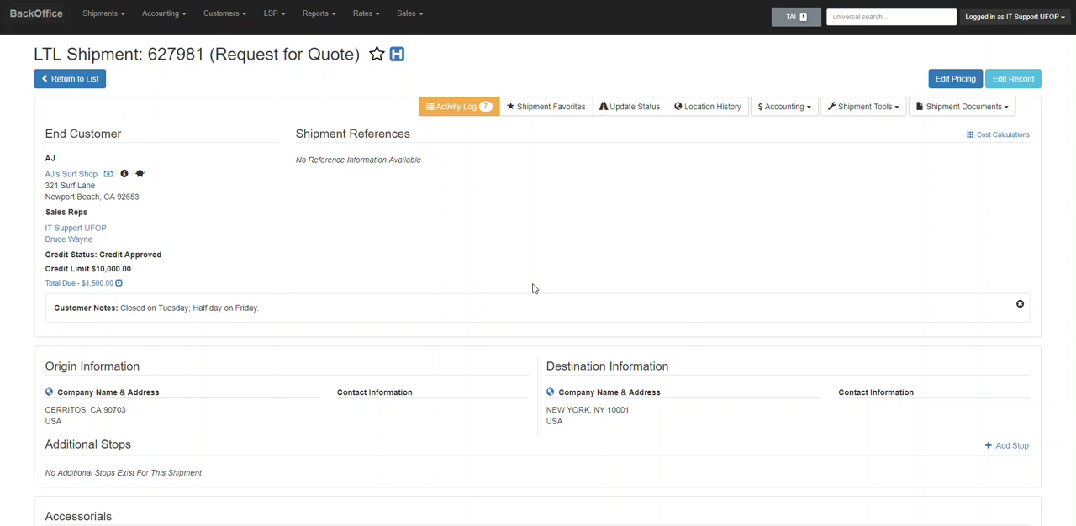
Open the shipment record for editing and add the Quote Number and Trailer Number reference fields.
{"action": "left_click", "coordinate": [1025, 82]}
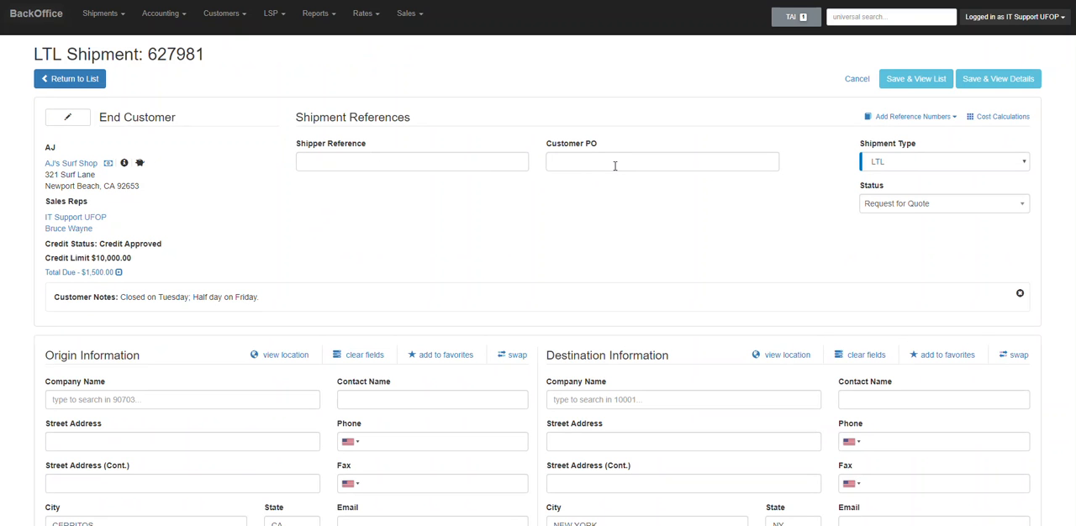
{"action": "left_click", "coordinate": [908, 116]}
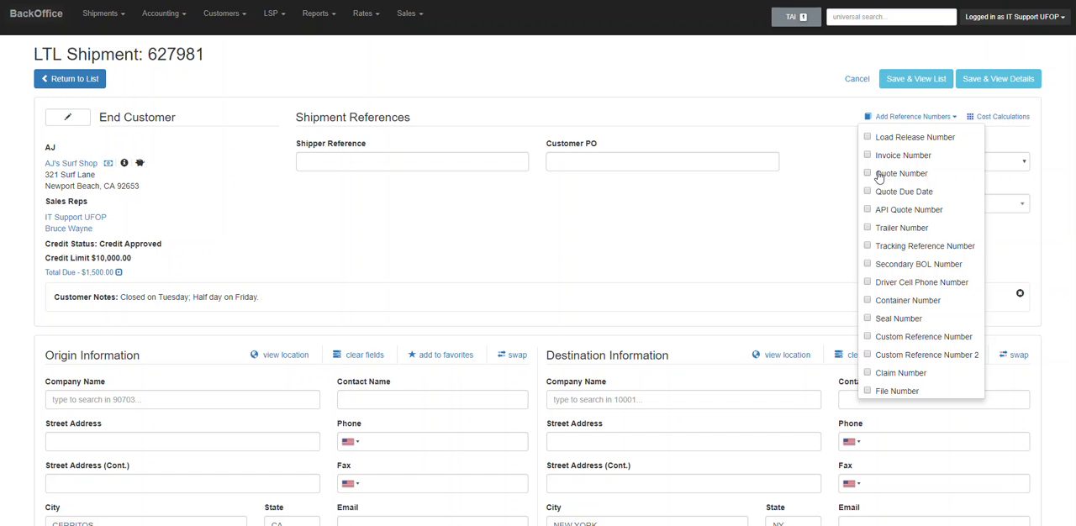
{"action": "left_click", "coordinate": [867, 173]}
{"action": "left_click", "coordinate": [868, 228]}
{"action": "left_click", "coordinate": [721, 248]}
Fill the origin information with the saved company ABC Co and the destination information with the saved company CDR.
{"action": "scroll", "coordinate": [800, 226], "scroll_direction": "down", "scroll_amount": 2}
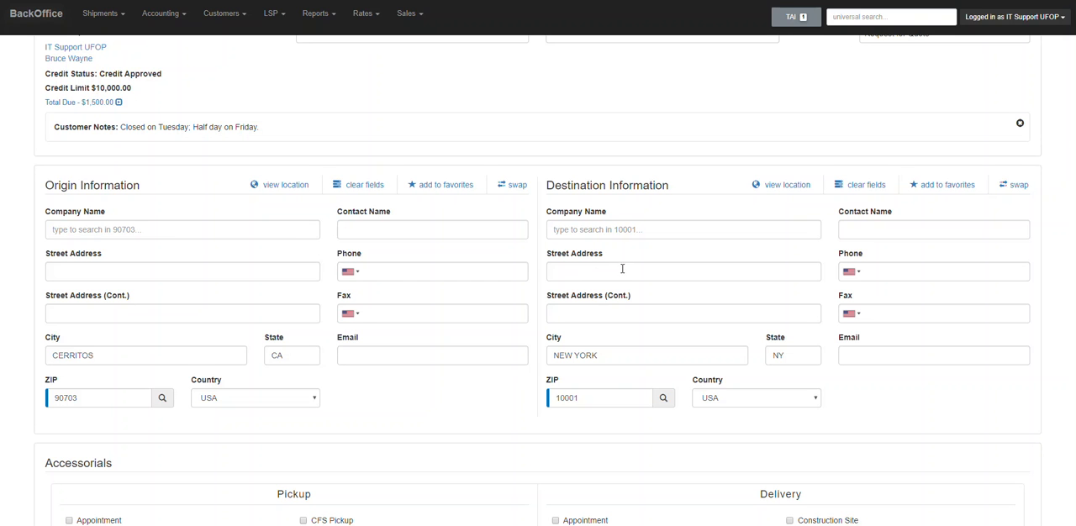
{"action": "left_click", "coordinate": [162, 232]}
{"action": "left_click", "coordinate": [105, 265]}
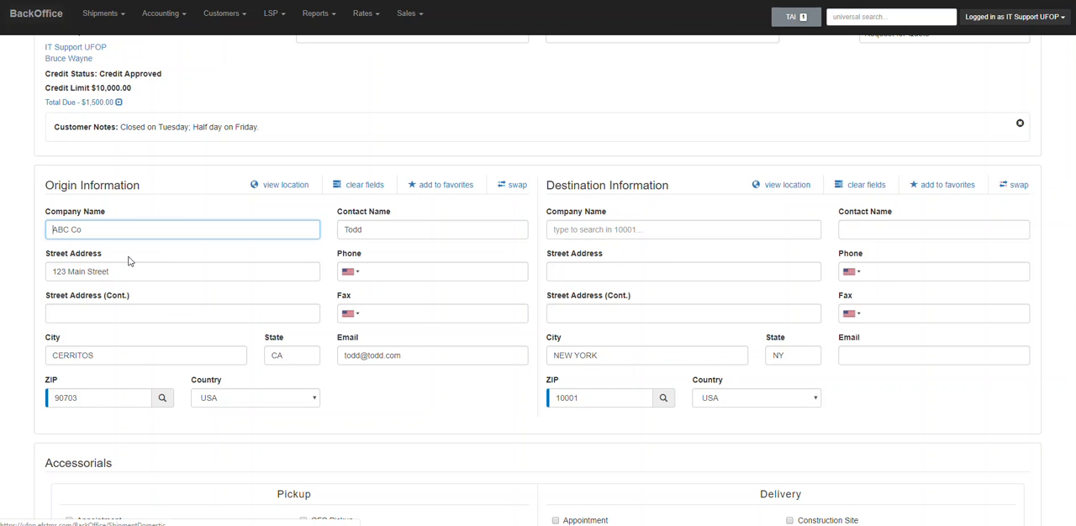
{"action": "left_click", "coordinate": [604, 229]}
{"action": "left_click", "coordinate": [598, 262]}
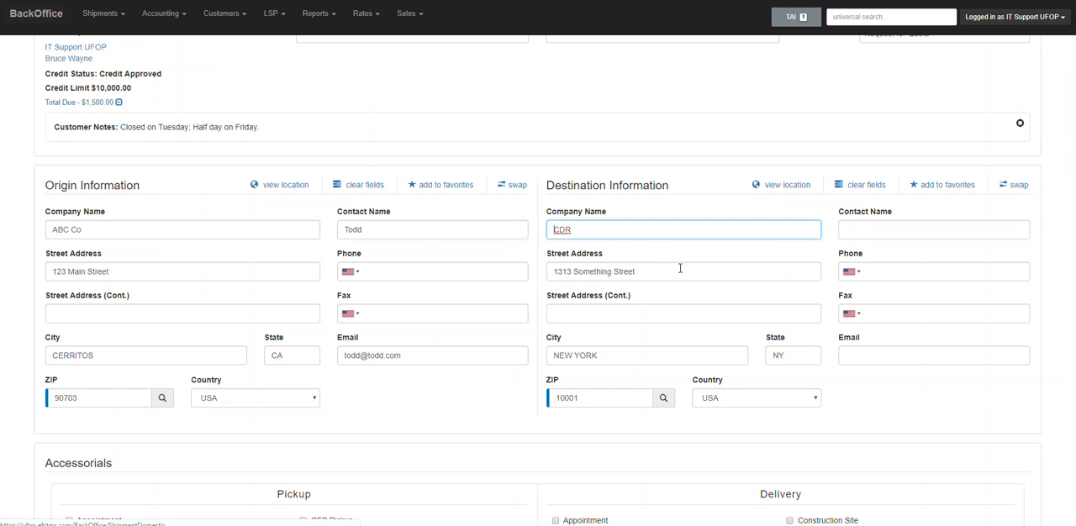
Review the accessorials, the pickup and delivery dates and instruction fields, the items to ship and the cost calculations.
{"action": "scroll", "coordinate": [997, 229], "scroll_direction": "down", "scroll_amount": 1}
{"action": "scroll", "coordinate": [996, 231], "scroll_direction": "down", "scroll_amount": 3}
{"action": "scroll", "coordinate": [953, 221], "scroll_direction": "down", "scroll_amount": 2}
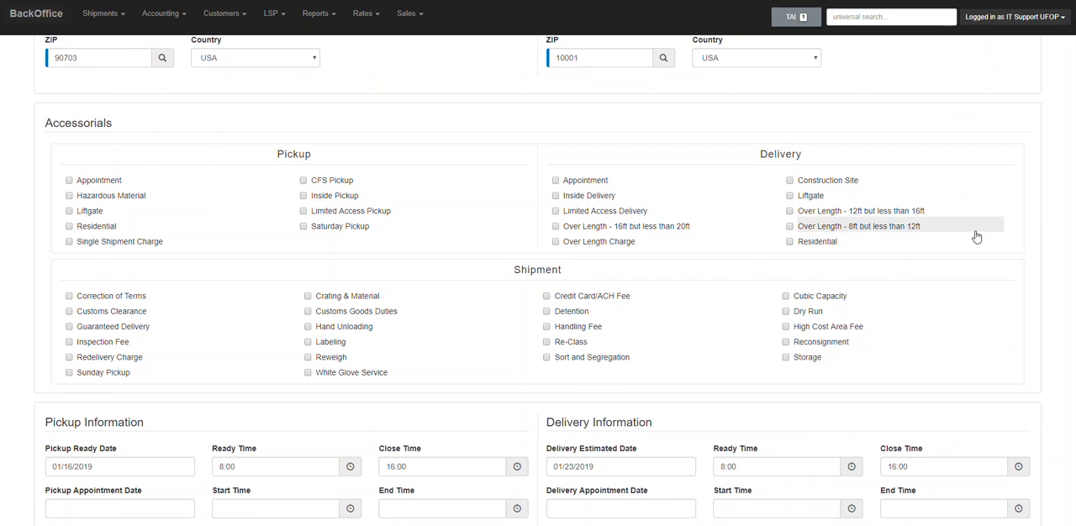
{"action": "scroll", "coordinate": [975, 235], "scroll_direction": "down", "scroll_amount": 3}
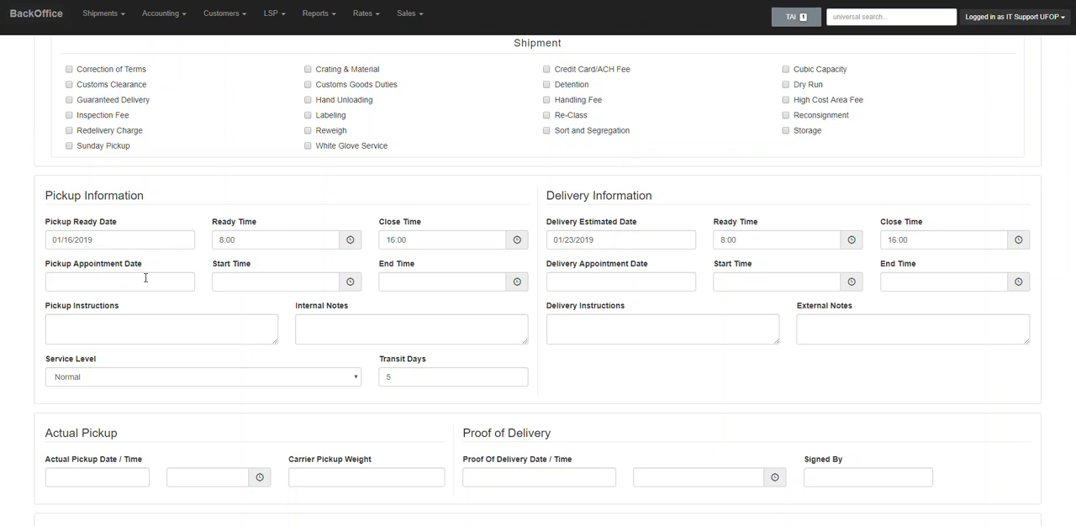
{"action": "left_click_drag", "start_coordinate": [106, 306], "coordinate": [82, 307]}
{"action": "left_click_drag", "start_coordinate": [607, 309], "coordinate": [569, 319]}
{"action": "left_click", "coordinate": [568, 326]}
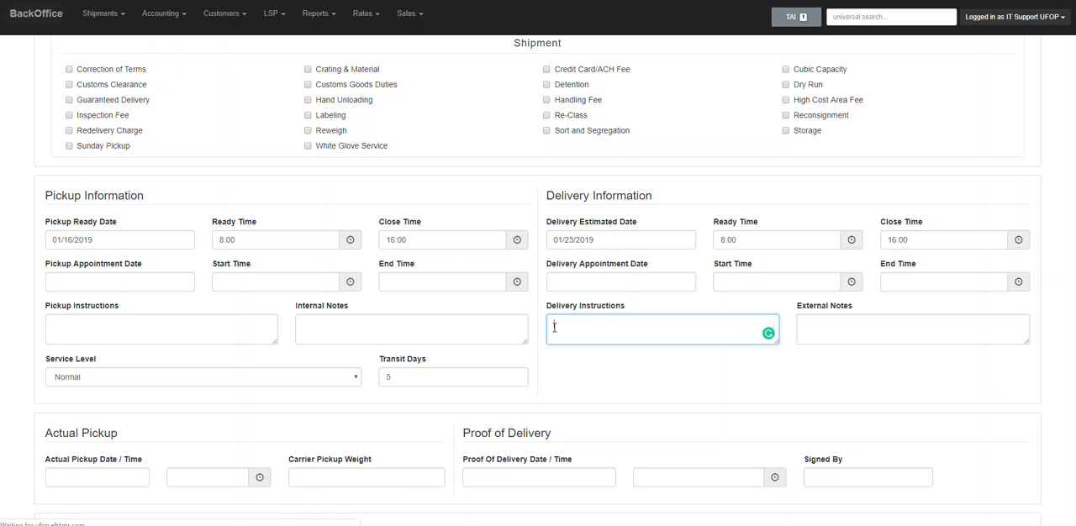
{"action": "left_click", "coordinate": [118, 321]}
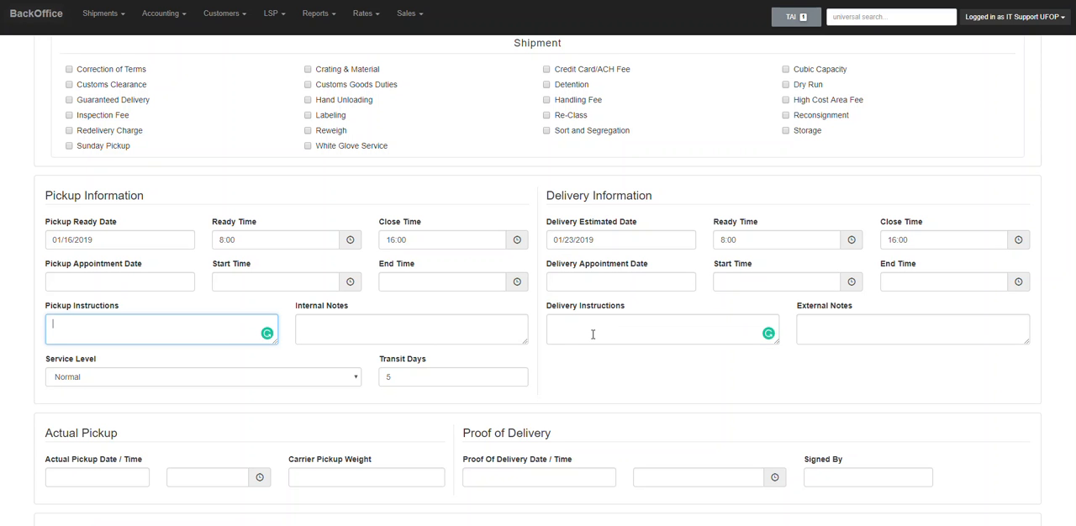
{"action": "scroll", "coordinate": [688, 340], "scroll_direction": "down", "scroll_amount": 3}
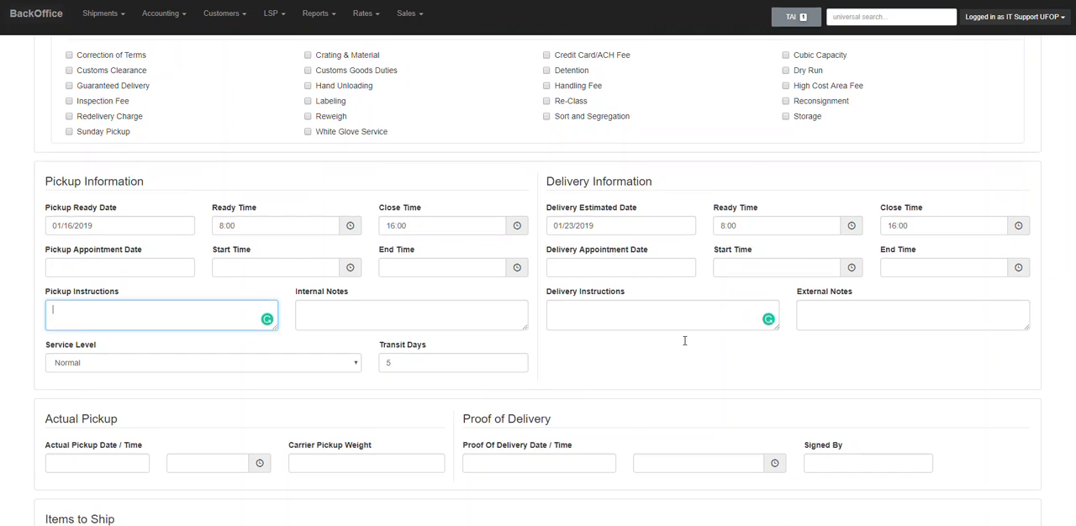
{"action": "scroll", "coordinate": [685, 345], "scroll_direction": "down", "scroll_amount": 2}
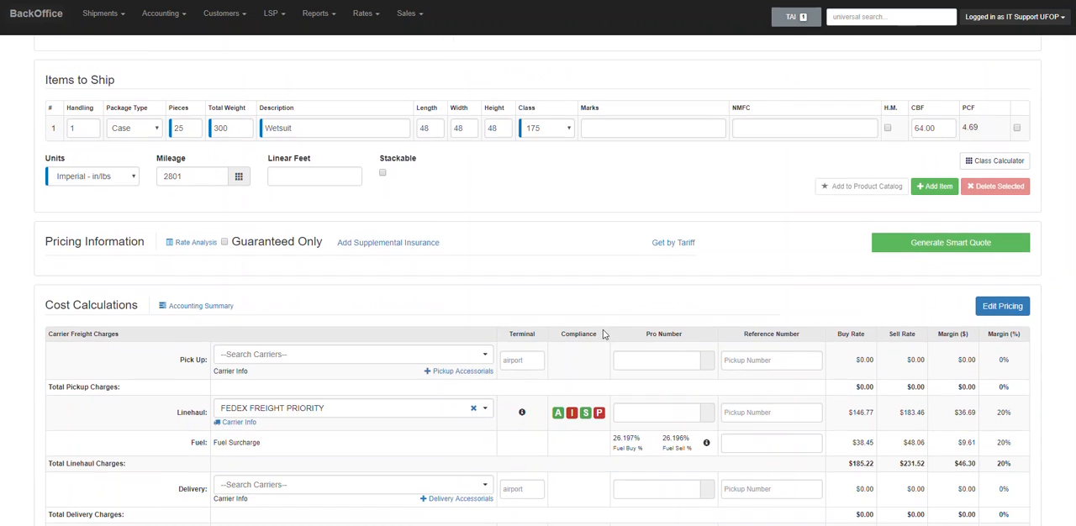
Set AJ's Surf Shop's total sell price to 500 in the pricing worksheet and save the shipment record.
{"action": "scroll", "coordinate": [603, 334], "scroll_direction": "down", "scroll_amount": 2}
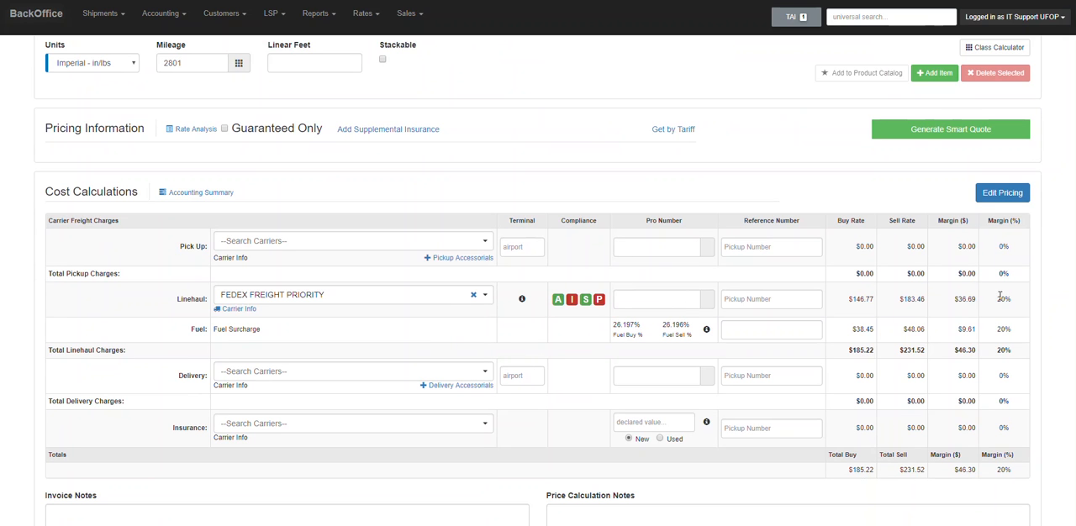
{"action": "left_click", "coordinate": [1001, 194]}
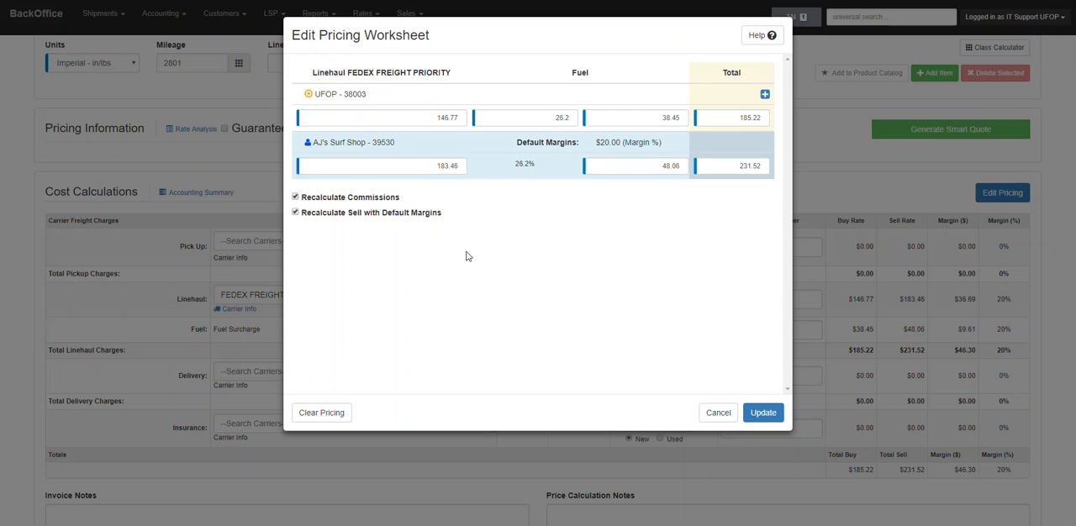
{"action": "double_click", "coordinate": [734, 166]}
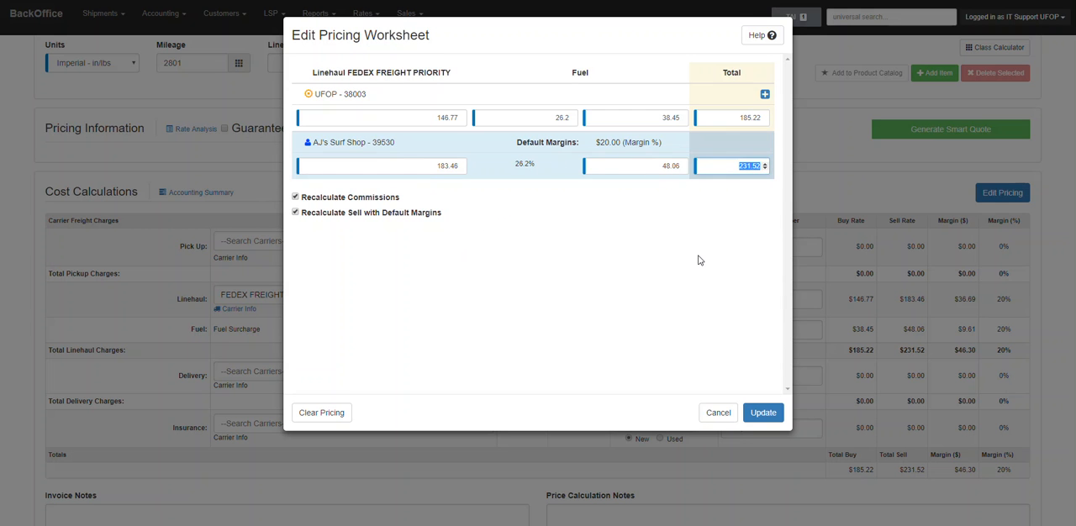
{"action": "type", "text": "500"}
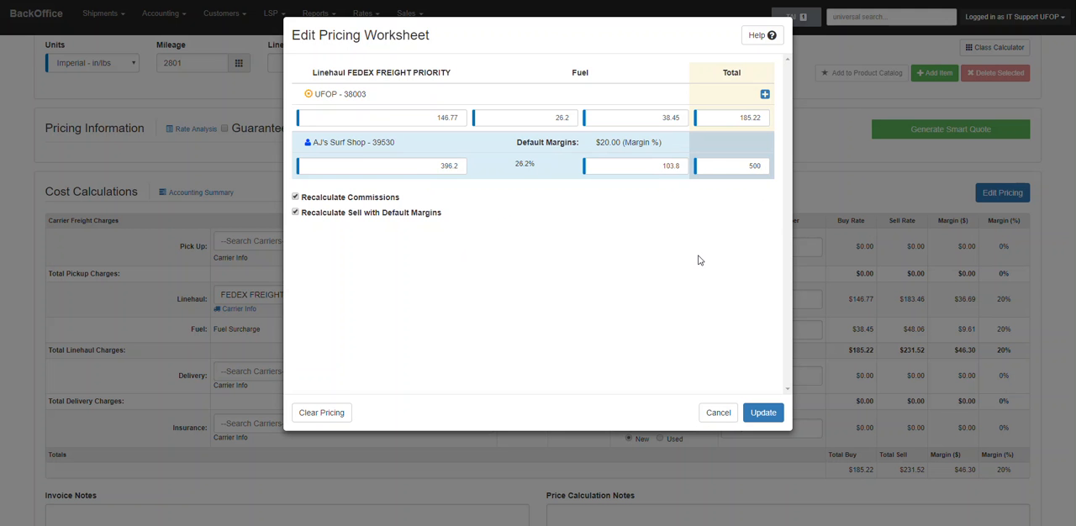
{"action": "left_click", "coordinate": [762, 413]}
{"action": "scroll", "coordinate": [912, 280], "scroll_direction": "down", "scroll_amount": 2}
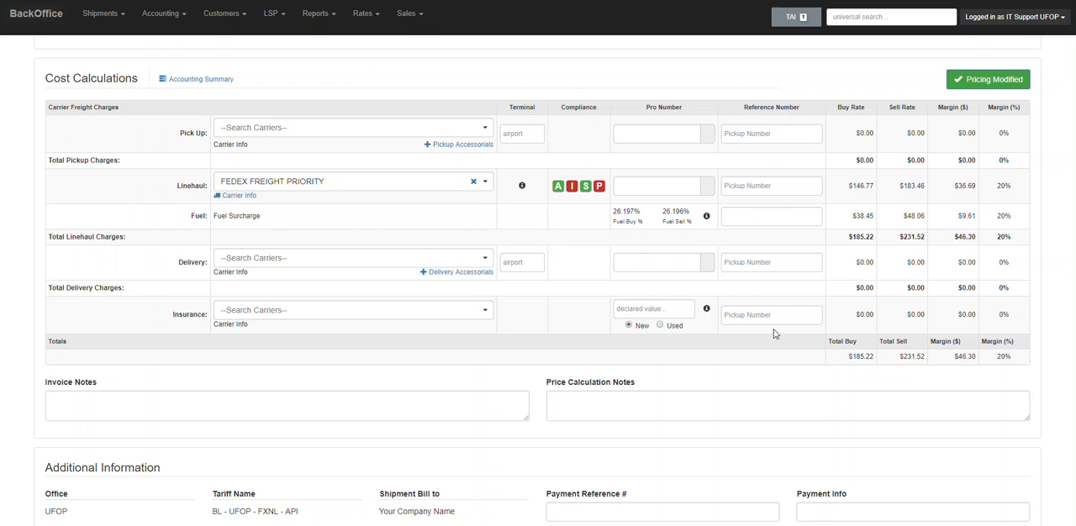
{"action": "scroll", "coordinate": [918, 249], "scroll_direction": "down", "scroll_amount": 2}
{"action": "left_click", "coordinate": [1008, 482]}
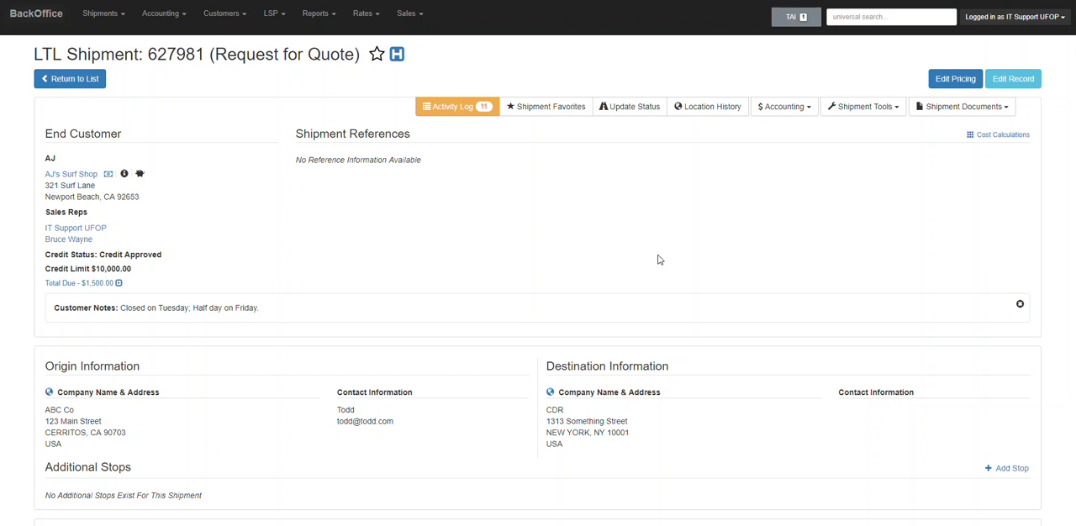
Check the shipment's status update options without changing the status, and view its Bill of Lading.
{"action": "left_click", "coordinate": [653, 109]}
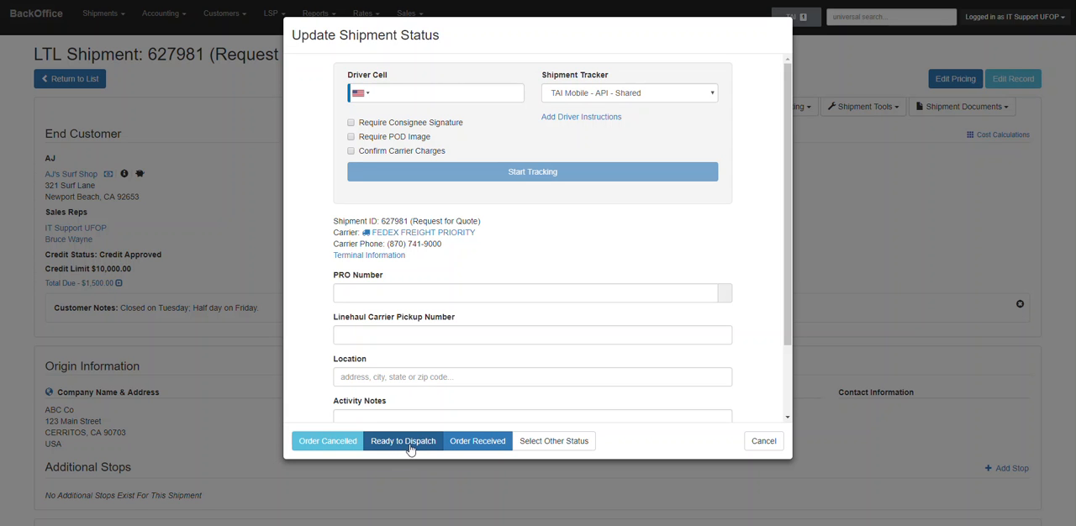
{"action": "left_click", "coordinate": [763, 441]}
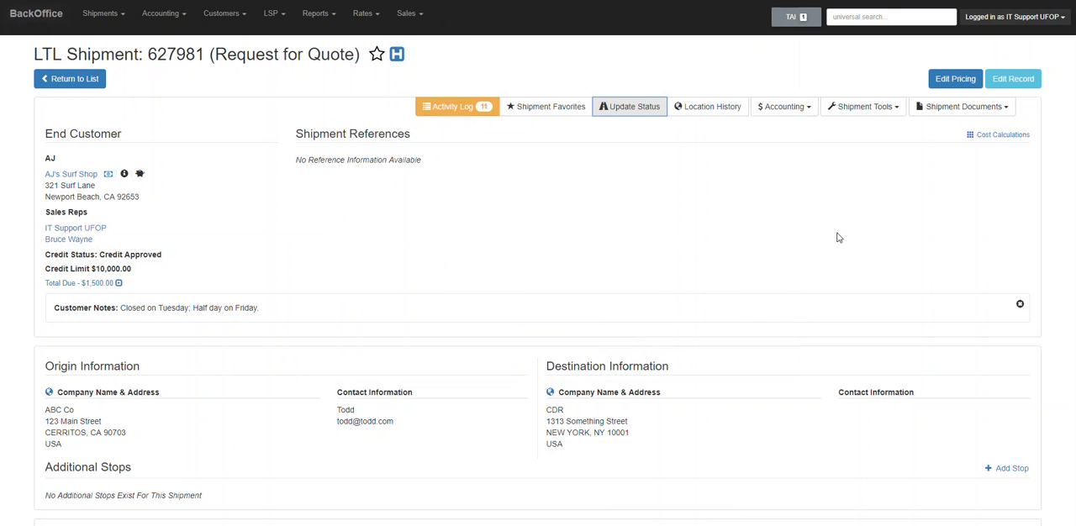
{"action": "left_click", "coordinate": [938, 109]}
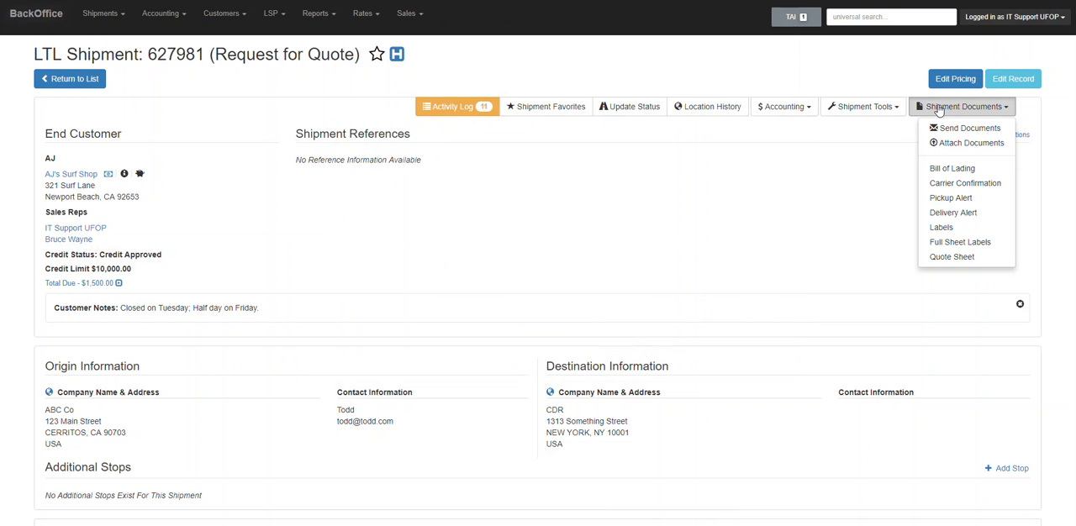
{"action": "left_click", "coordinate": [935, 171]}
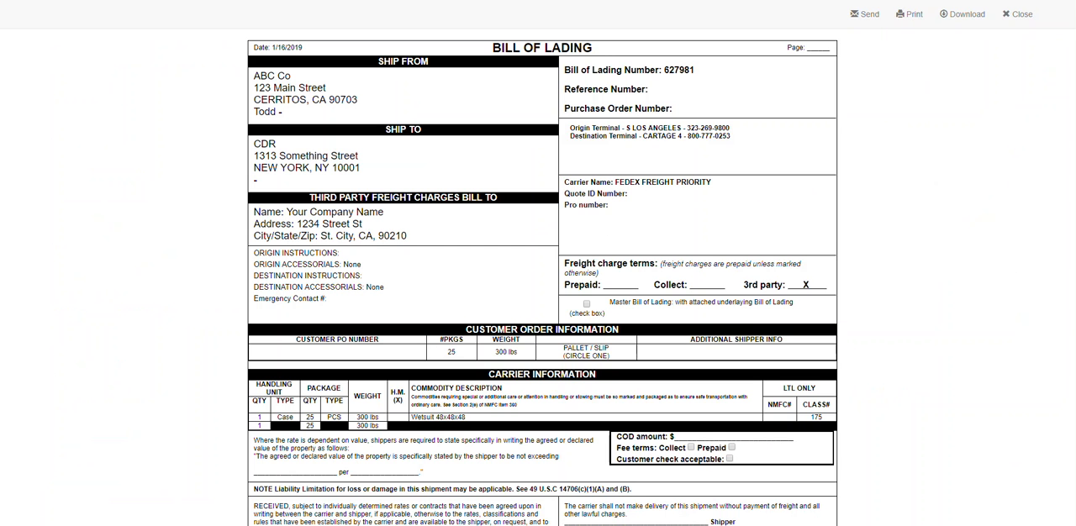
{"action": "key", "text": "ctrl+w"}
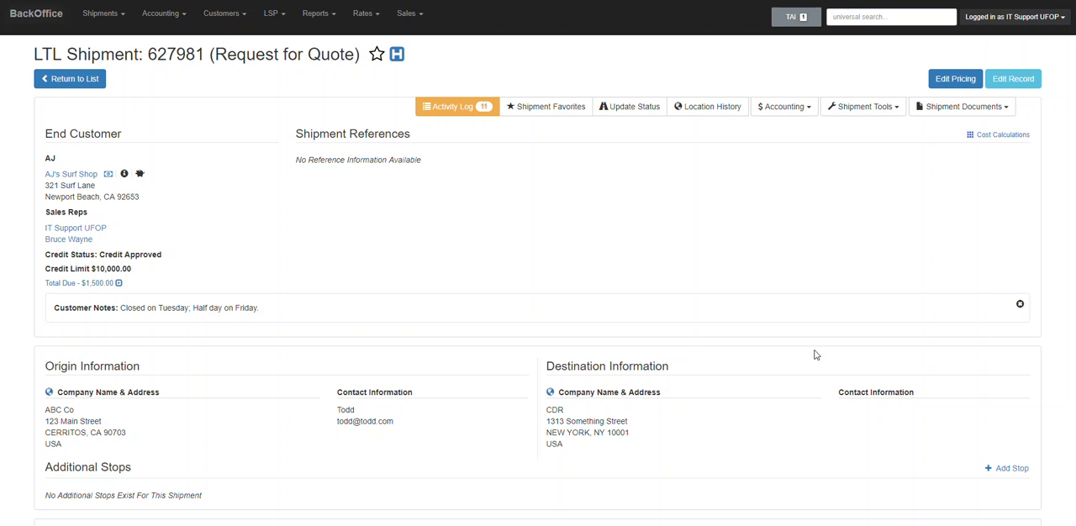
View the shipment's attachments and the options for adding a document, leaving without uploading a file.
{"action": "left_click", "coordinate": [949, 113]}
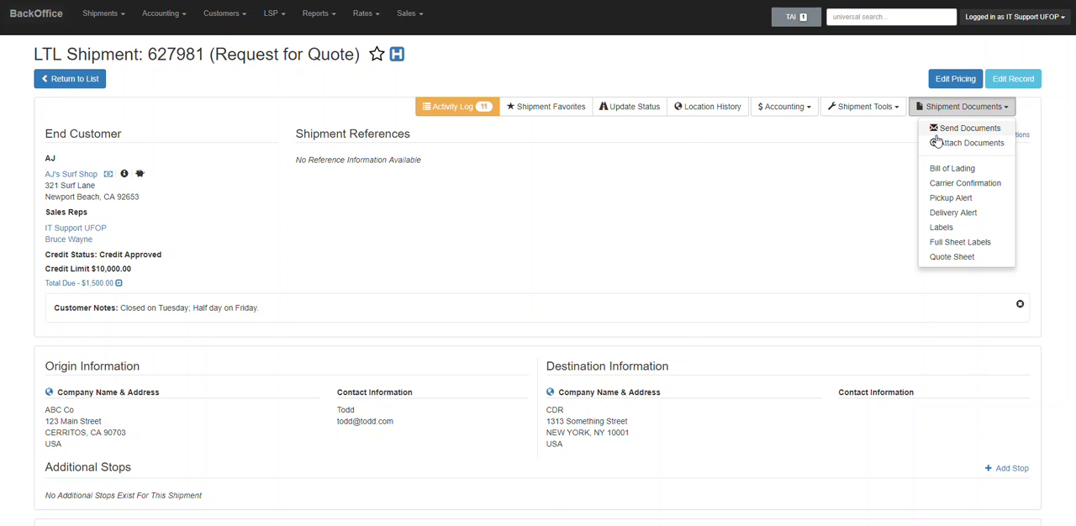
{"action": "left_click", "coordinate": [939, 144]}
{"action": "left_click", "coordinate": [621, 78]}
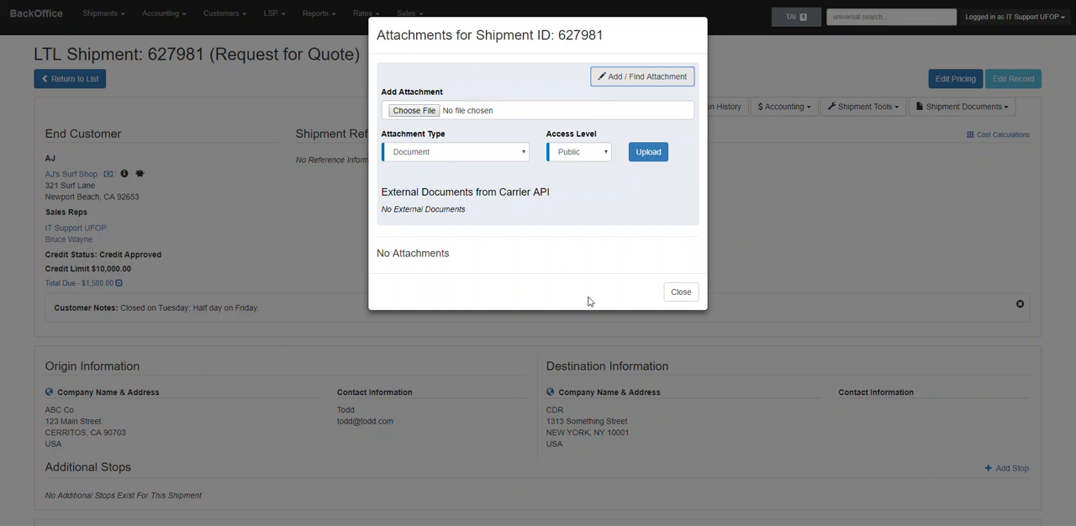
{"action": "left_click", "coordinate": [683, 293]}
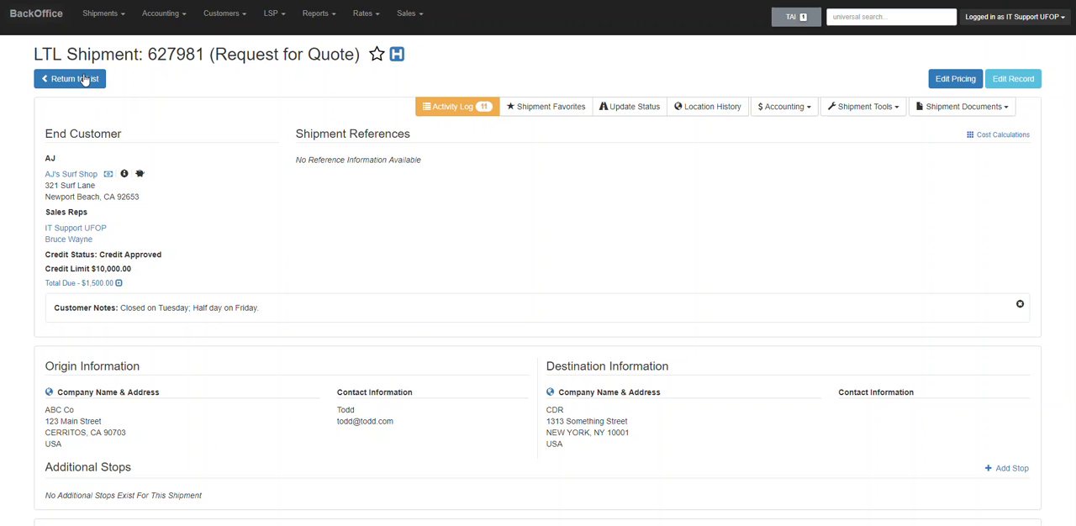
From the home dashboard, list the LTL shipments that are dispatched for pickup.
{"action": "left_click", "coordinate": [26, 24]}
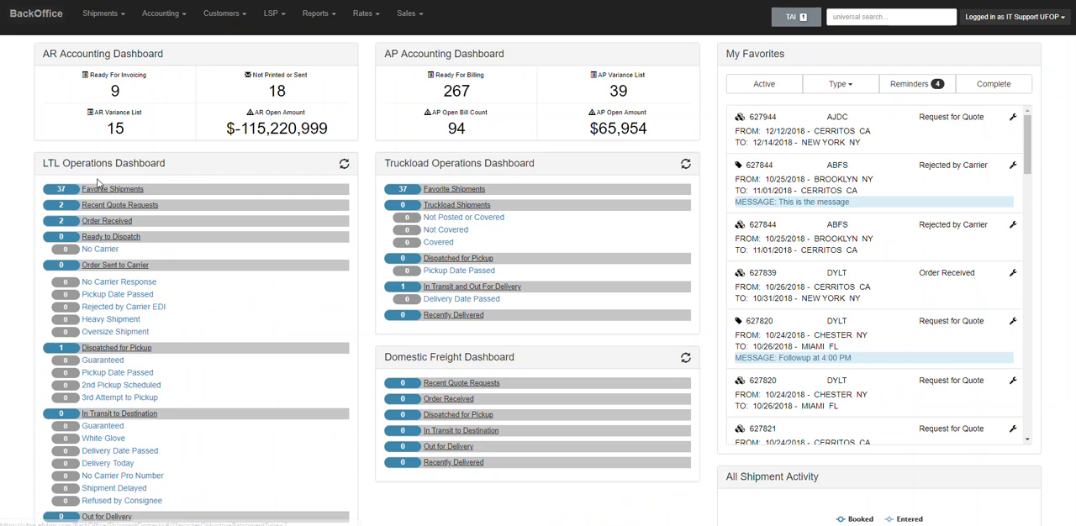
{"action": "scroll", "coordinate": [99, 181], "scroll_direction": "down", "scroll_amount": 3}
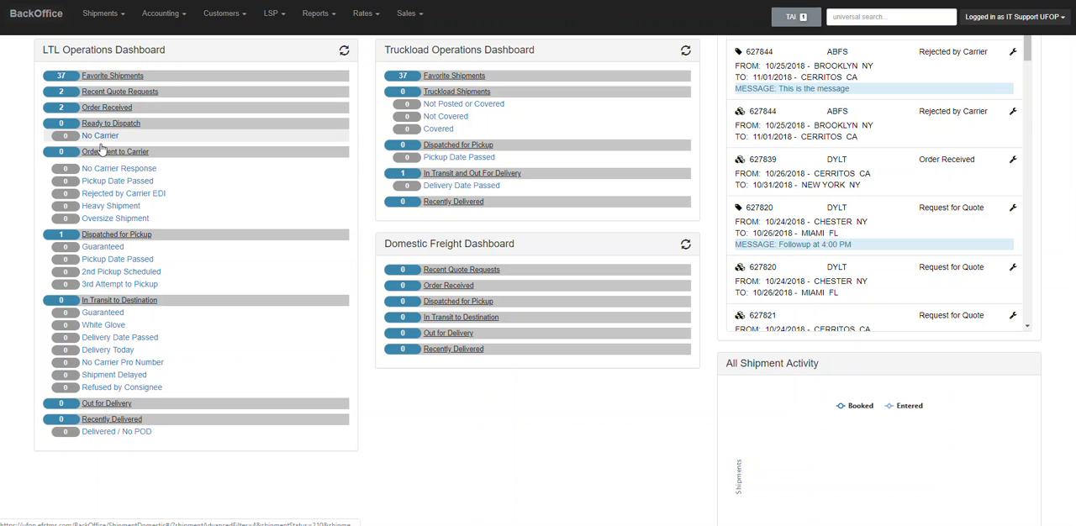
{"action": "left_click", "coordinate": [98, 237]}
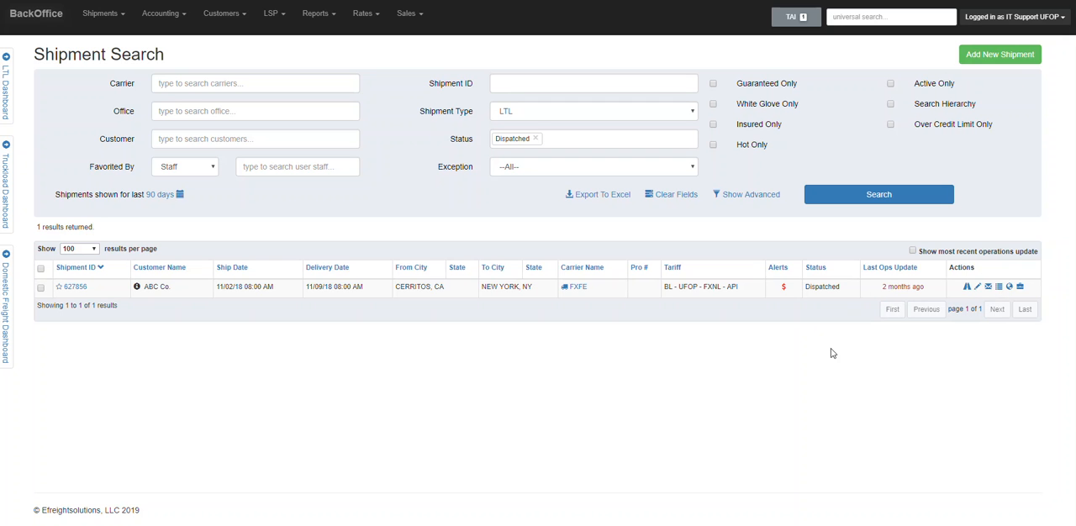
Open the full LTL shipment search, check the status filter choices and show the advanced search fields.
{"action": "left_click", "coordinate": [36, 14]}
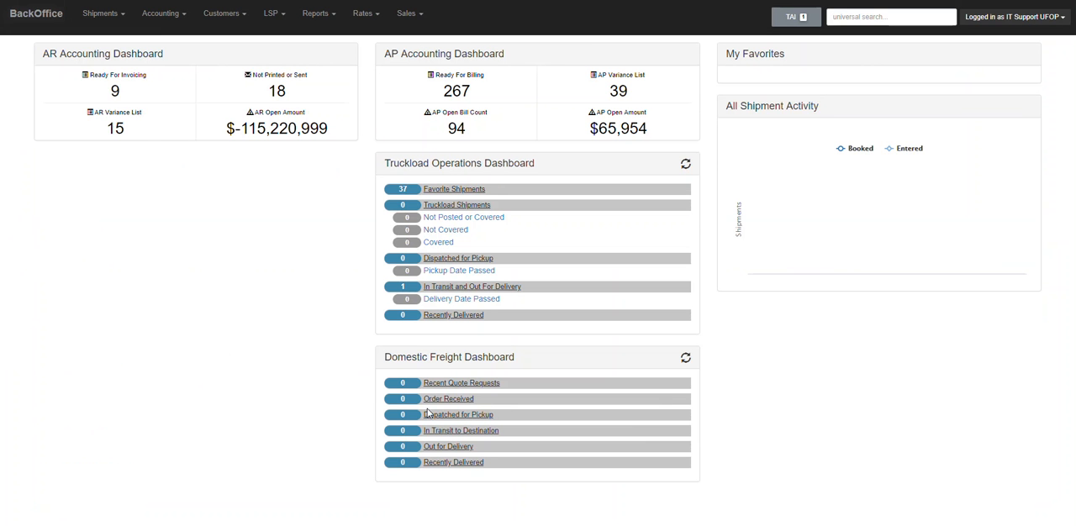
{"action": "left_click", "coordinate": [111, 14]}
{"action": "left_click", "coordinate": [131, 98]}
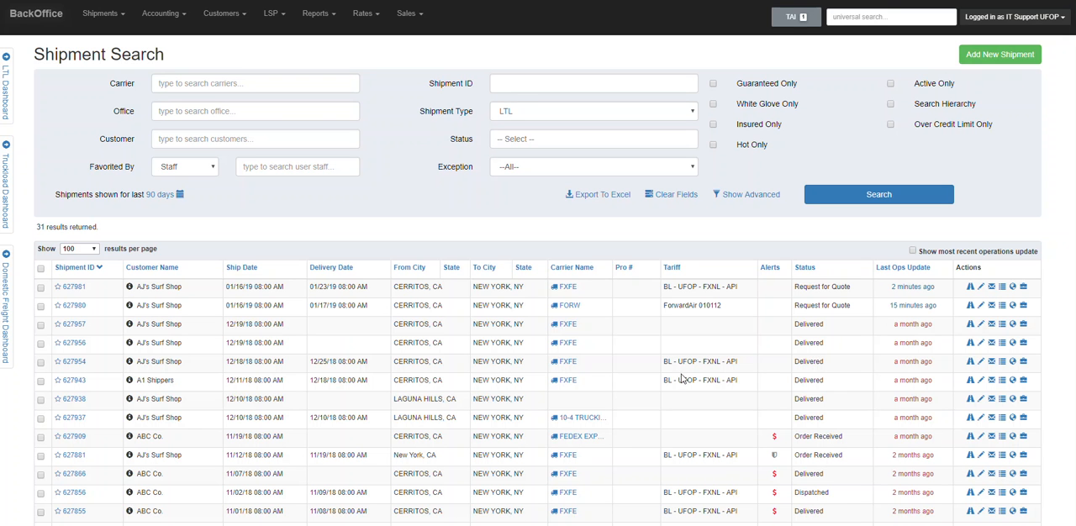
{"action": "left_click", "coordinate": [519, 139]}
{"action": "left_click", "coordinate": [810, 137]}
{"action": "left_click", "coordinate": [752, 195]}
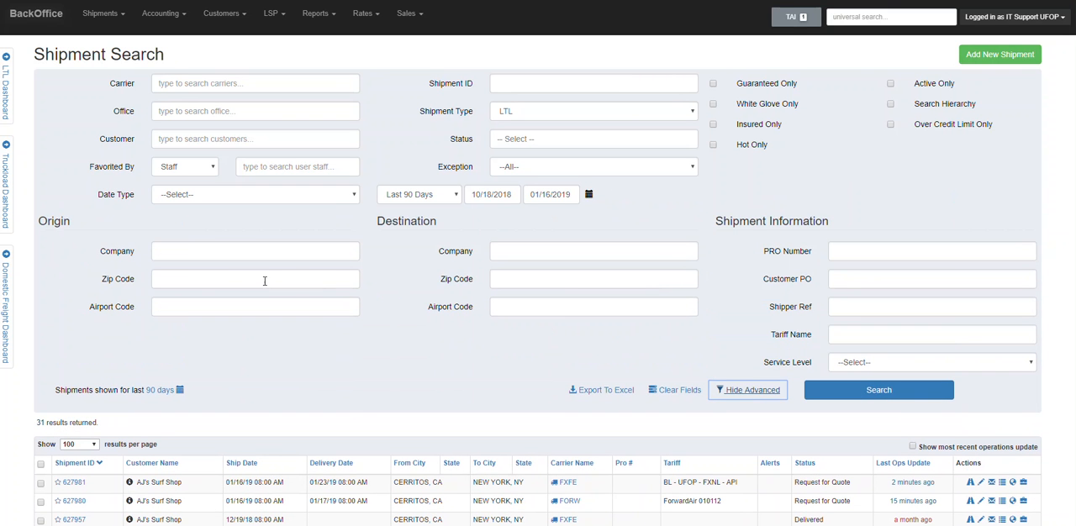